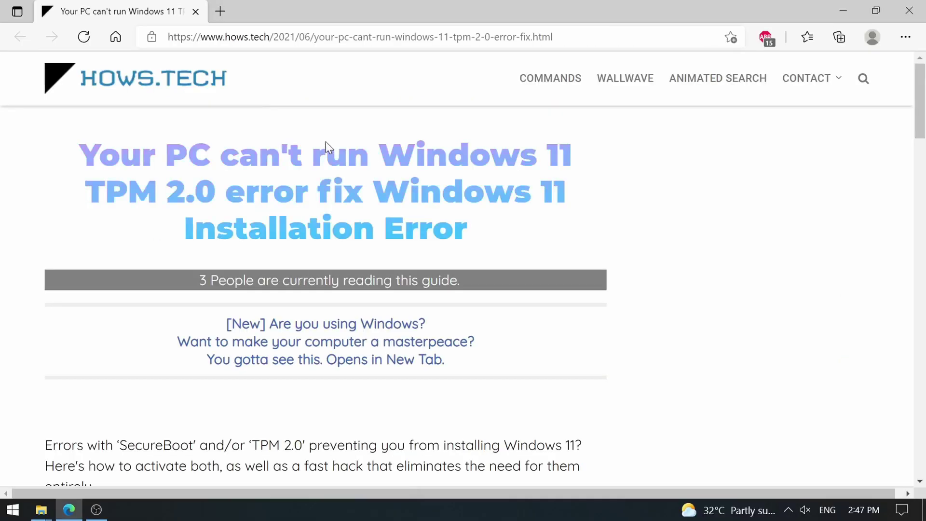
scroll(363, 389, "down", 5)
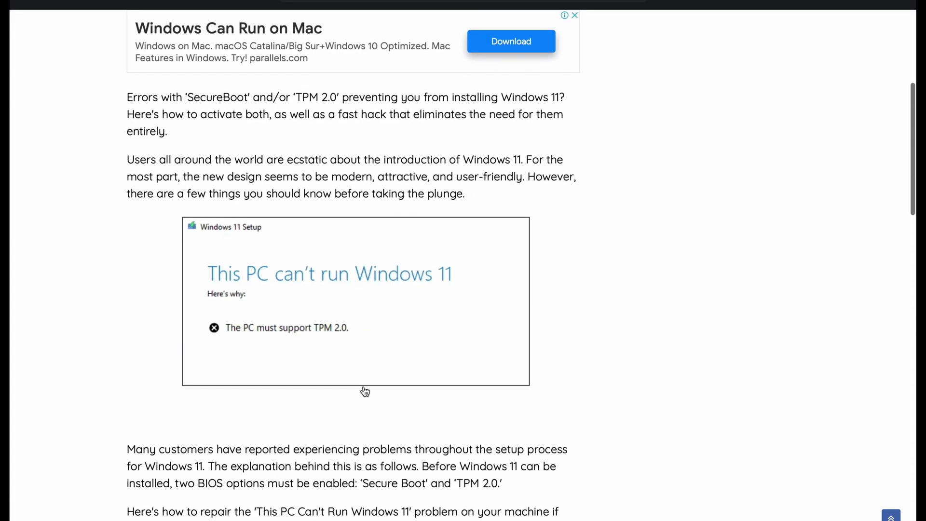
scroll(364, 392, "down", 3)
scroll(364, 392, "down", 3)
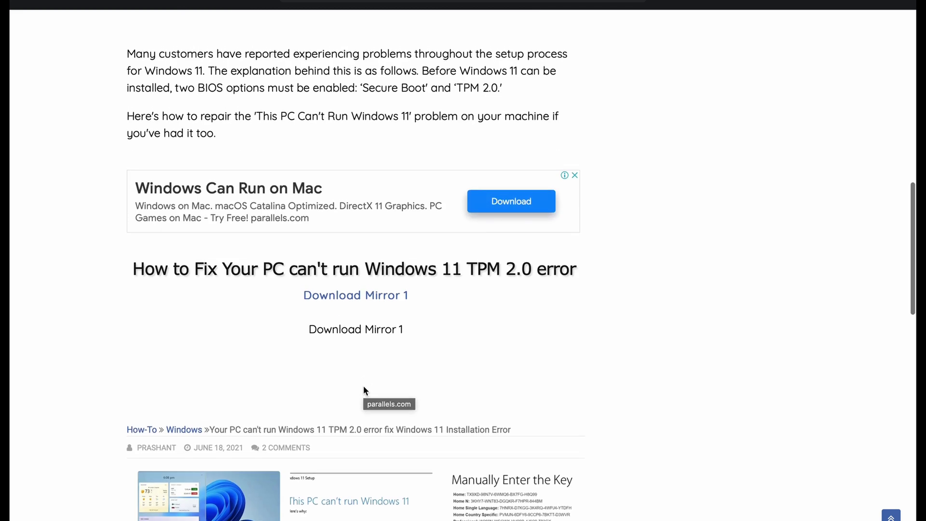
scroll(363, 391, "up", 1)
Download the TPM fix zip via the hows.tech article's 'Download Mirror 1' link
left_click(355, 322)
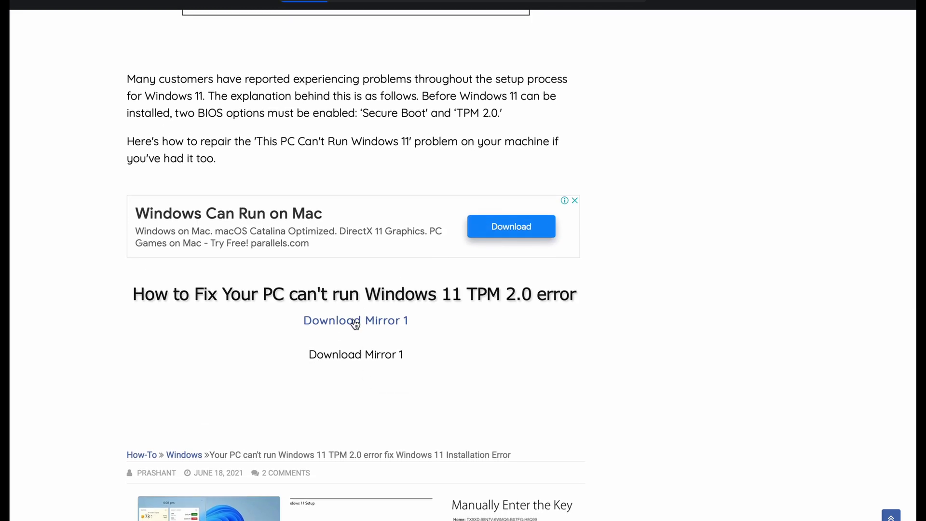